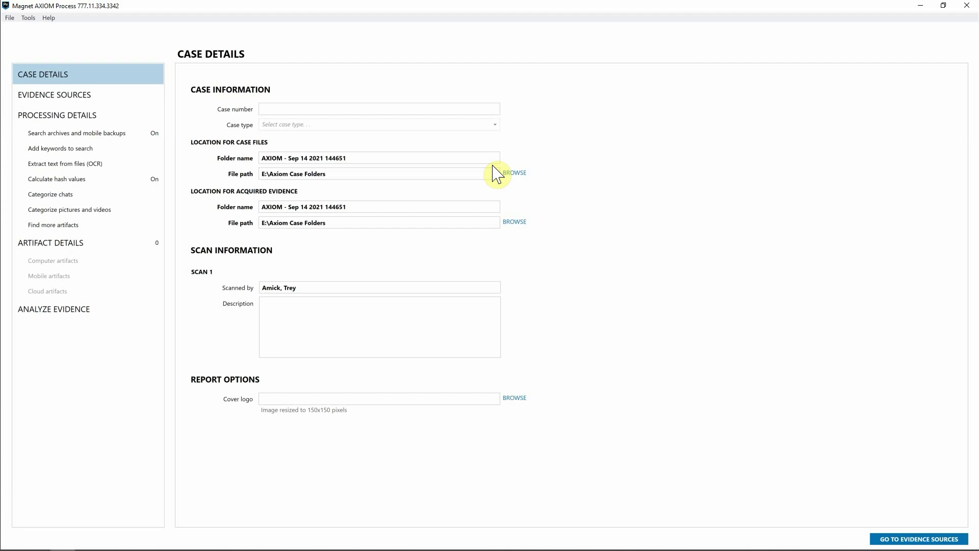
# Pick Remote Computer as the evidence source and start creating a new agent from Manage Agents
pyautogui.click(55, 100)
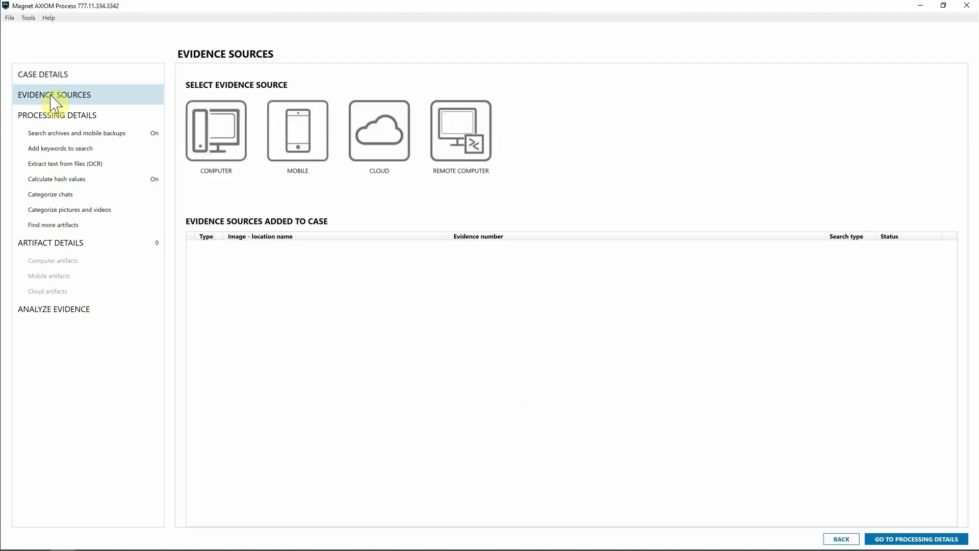
pyautogui.click(450, 149)
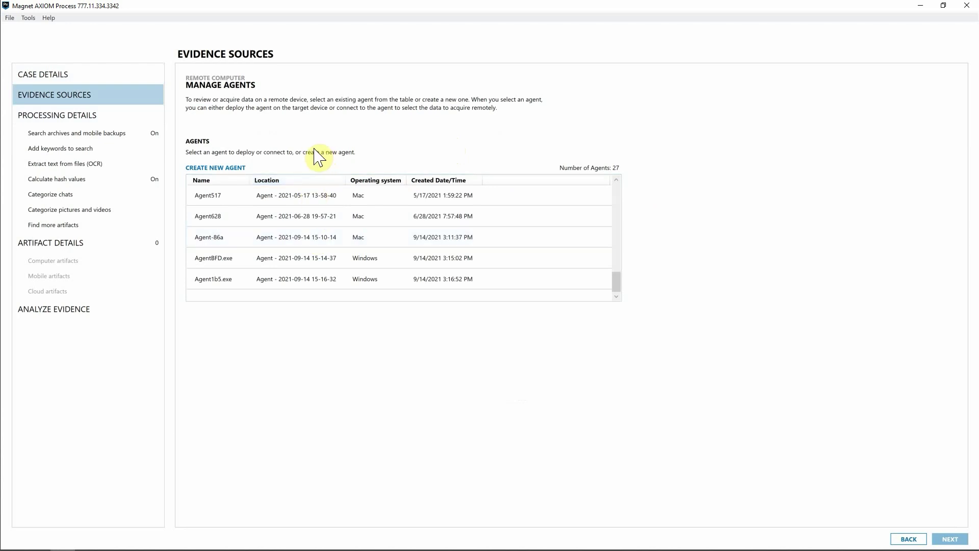
pyautogui.click(232, 170)
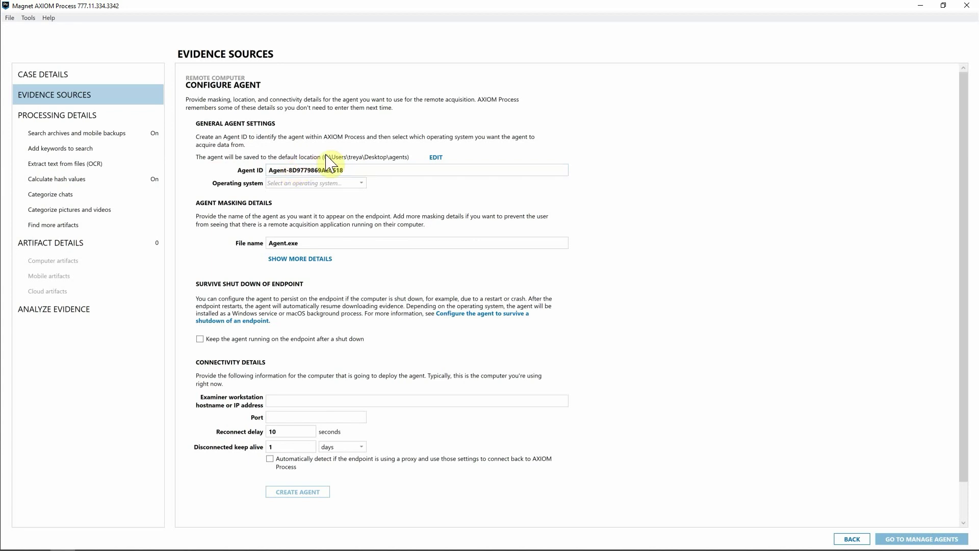
pyautogui.click(440, 159)
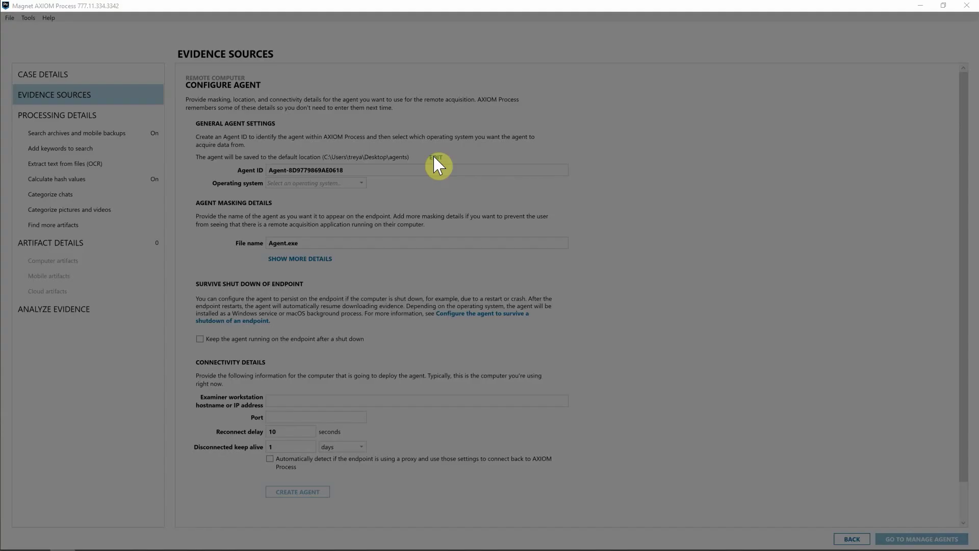
pyautogui.scroll(-1, 615, 152)
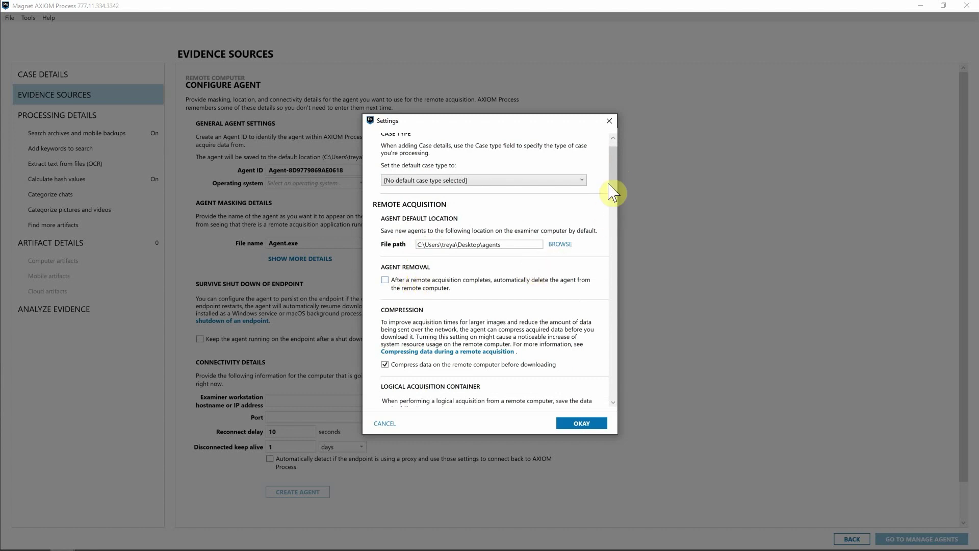
pyautogui.scroll(-3, 616, 177)
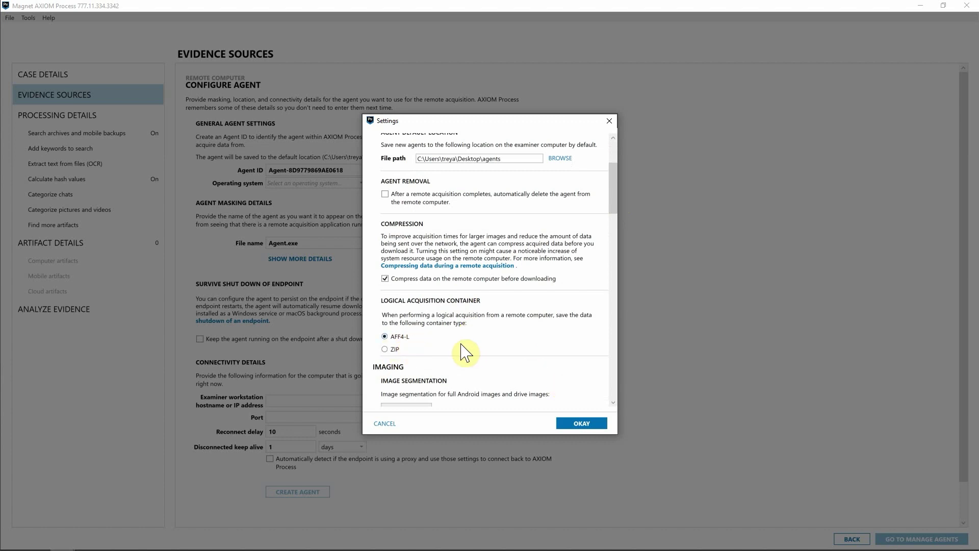
pyautogui.click(581, 423)
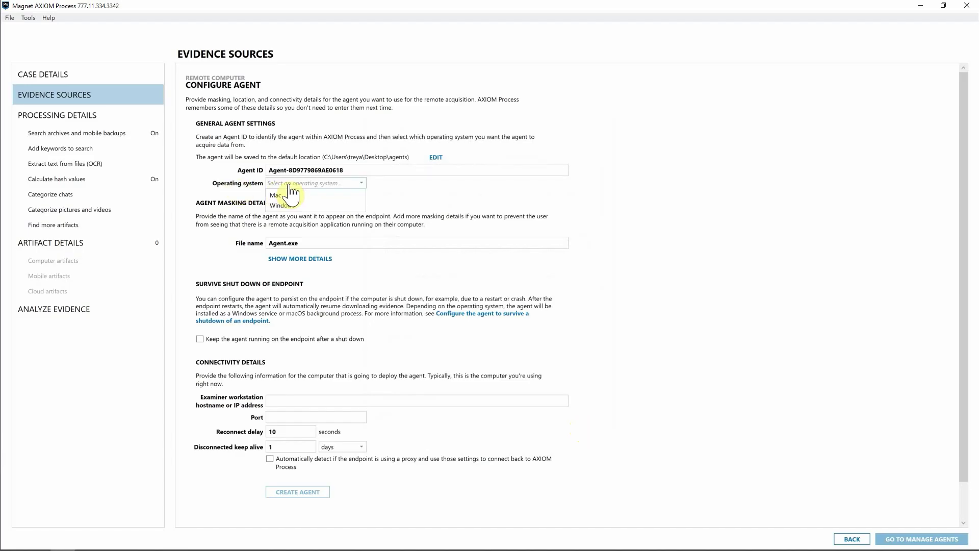
# Set the agent's operating system to Windows and its file name to Agent618.exe
pyautogui.click(289, 184)
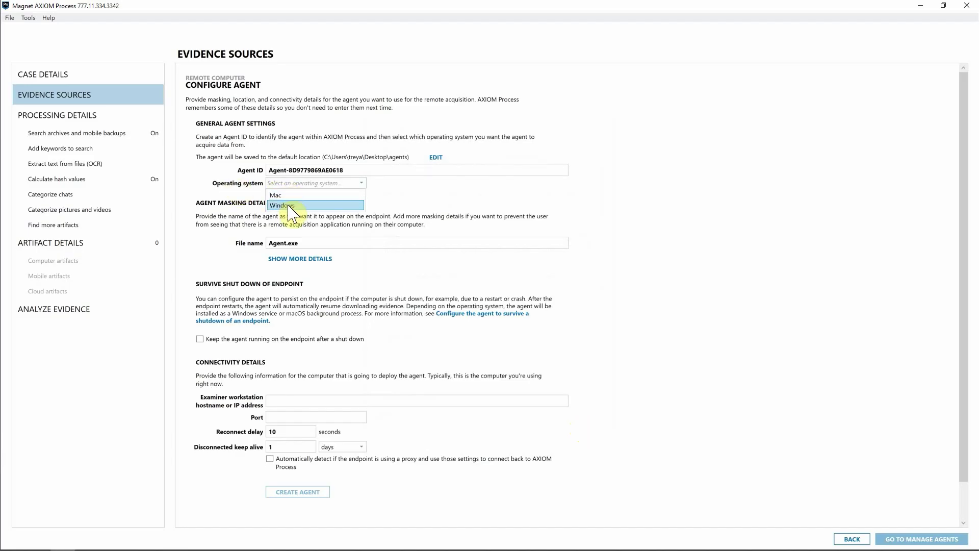
pyautogui.click(288, 205)
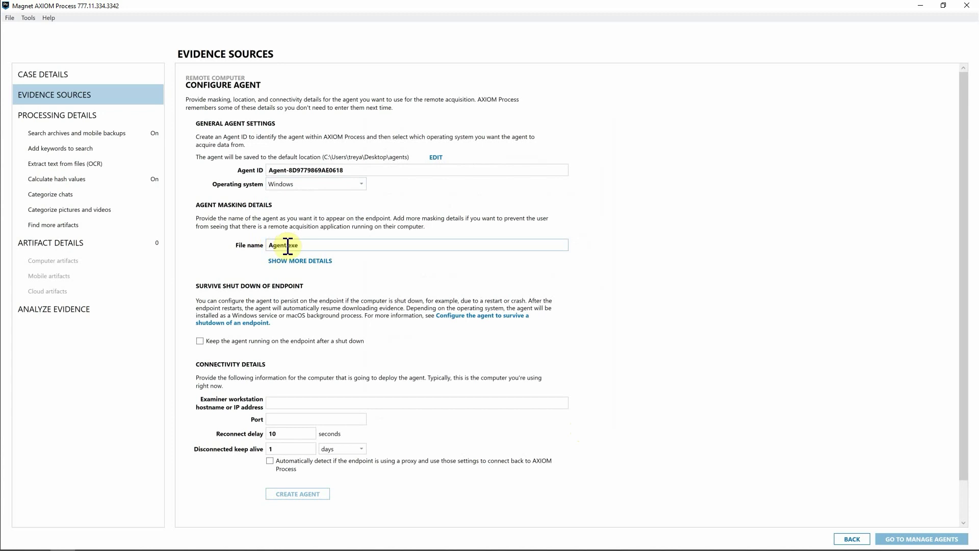
pyautogui.click(287, 245)
pyautogui.write('618')
# Enter examiner IP 192.168.56.1 and port 4321, then create the agent
pyautogui.click(278, 403)
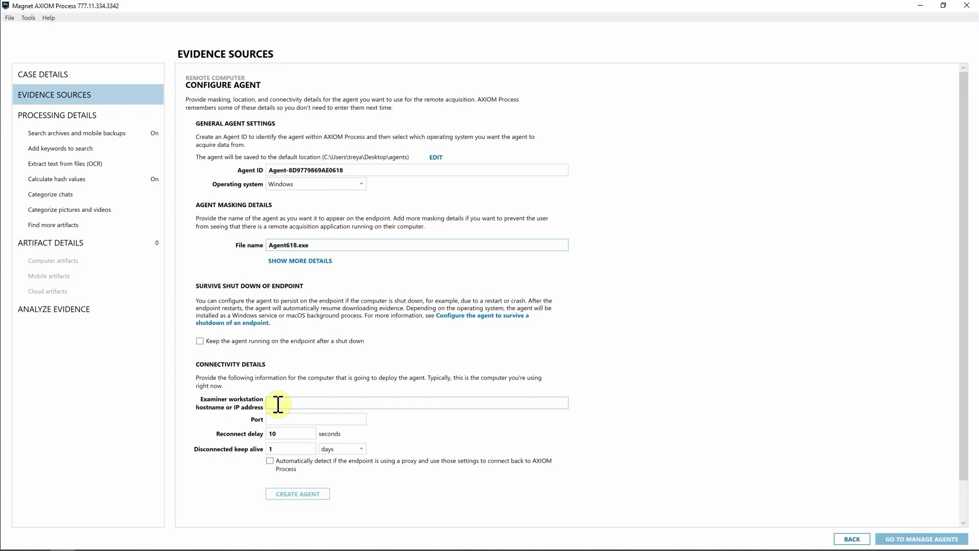
pyautogui.click(278, 404)
pyautogui.write('192.168.56.1')
pyautogui.click(274, 418)
pyautogui.write('4321')
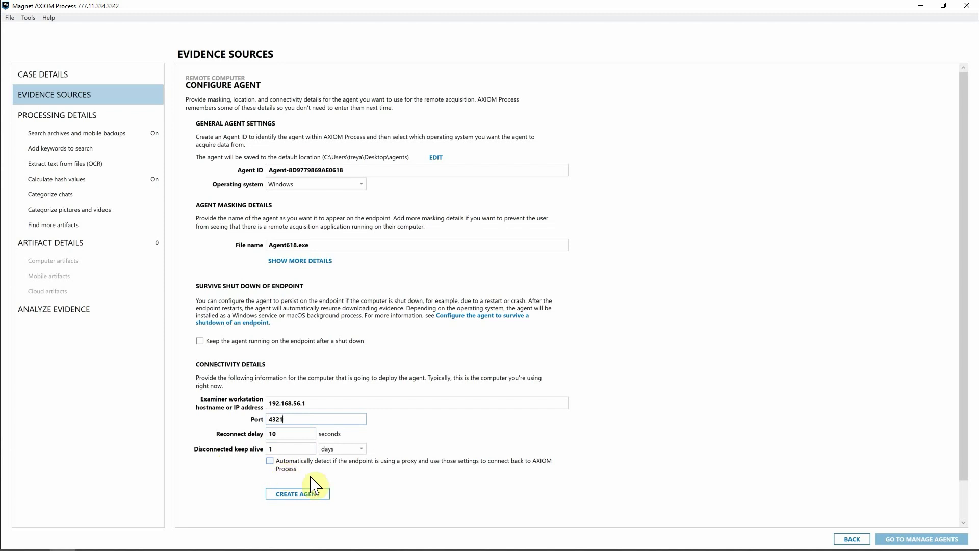
pyautogui.click(307, 495)
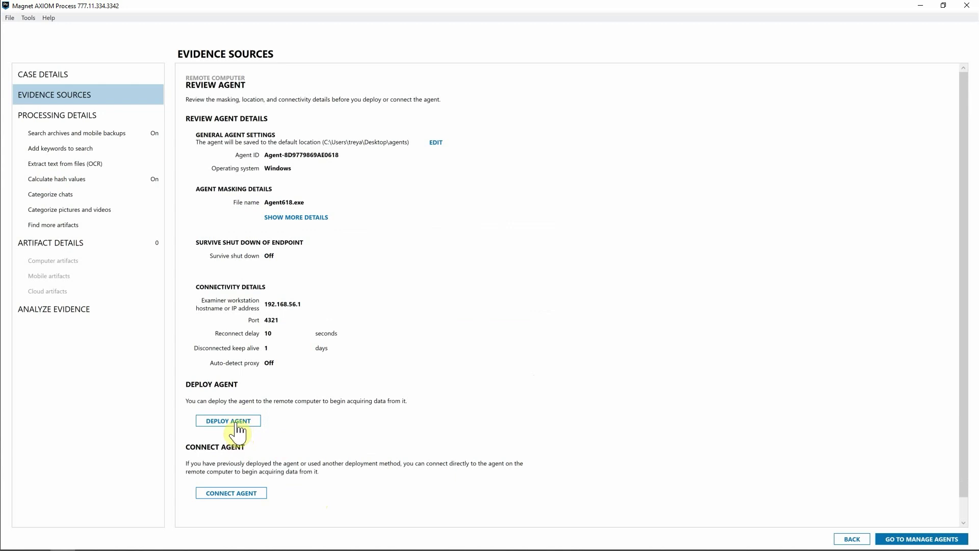
# Deploy the agent to 192.168.56.101 under C:\ with the remote account's user name and password
pyautogui.click(234, 422)
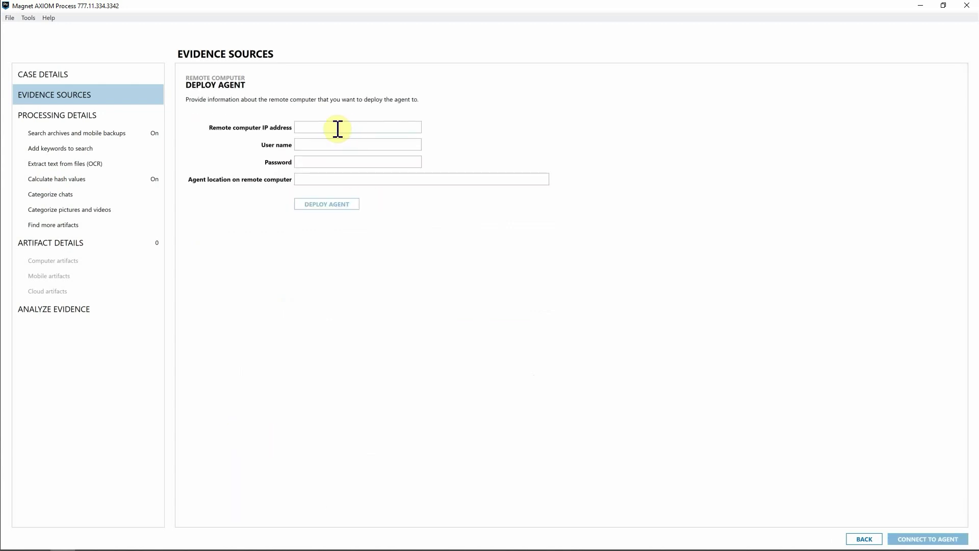
pyautogui.write('192.168.56.101')
pyautogui.click(344, 145)
pyautogui.write('Selina')
pyautogui.press('Tab')
pyautogui.write('************')
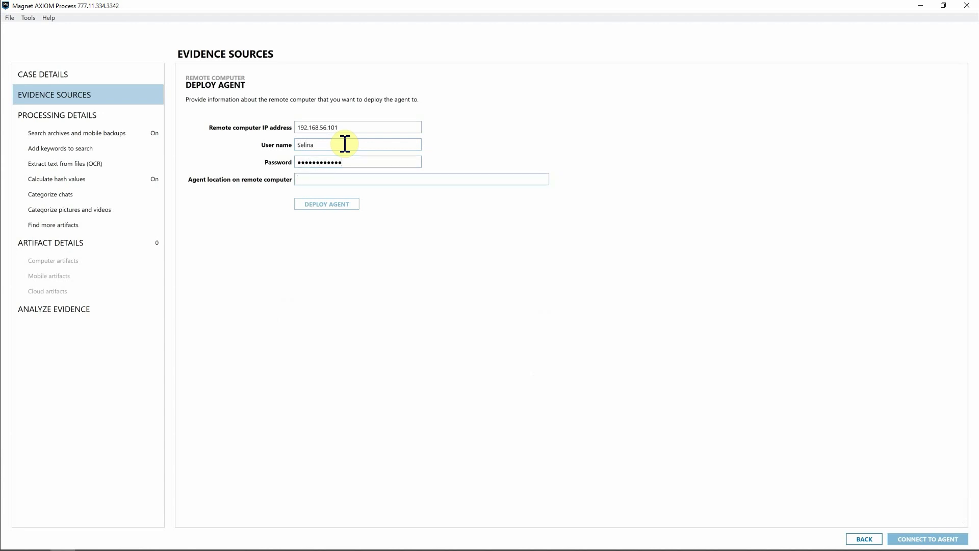
pyautogui.write('c:\\')
pyautogui.click(327, 205)
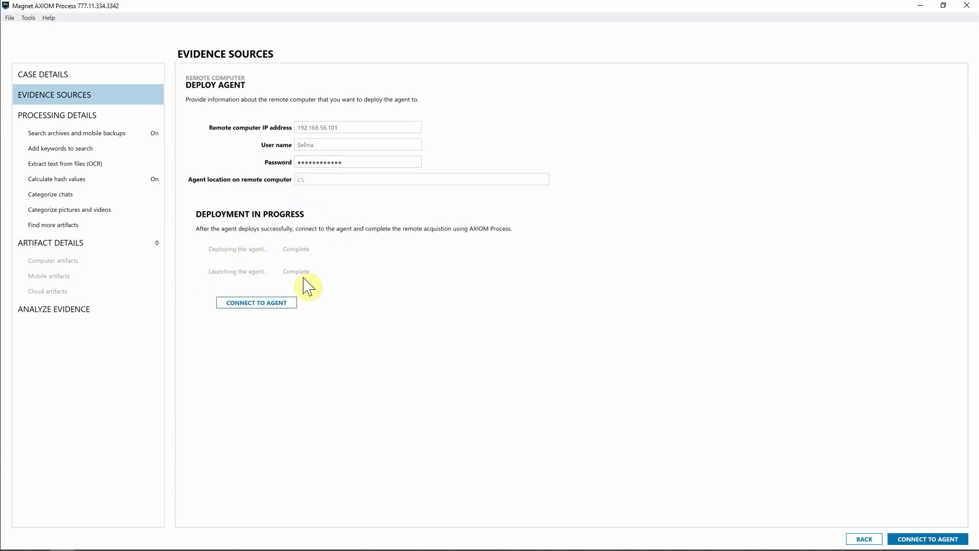
pyautogui.click(274, 304)
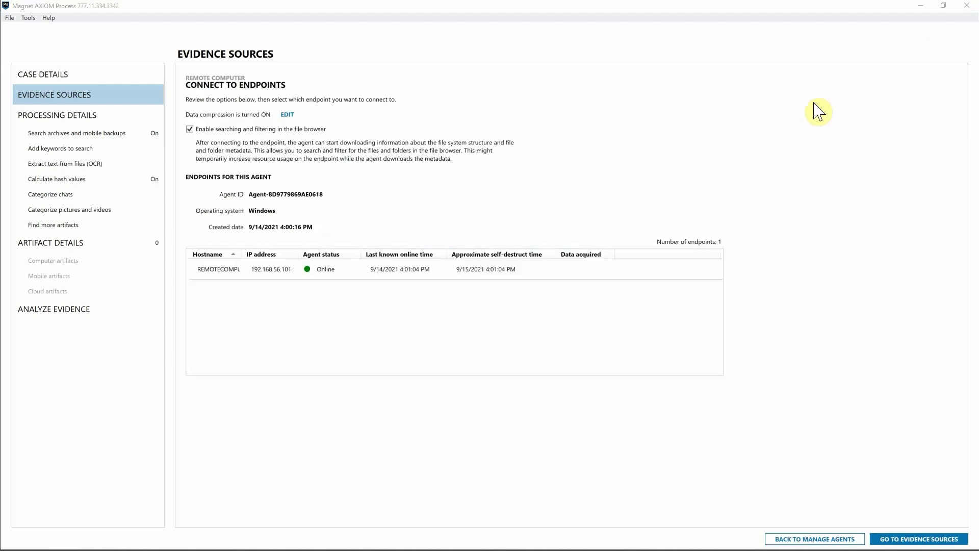
# Select the online REMOTECOMPUTER endpoint and connect to it
pyautogui.click(220, 269)
pyautogui.moveTo(250, 194); pyautogui.dragTo(322, 194)
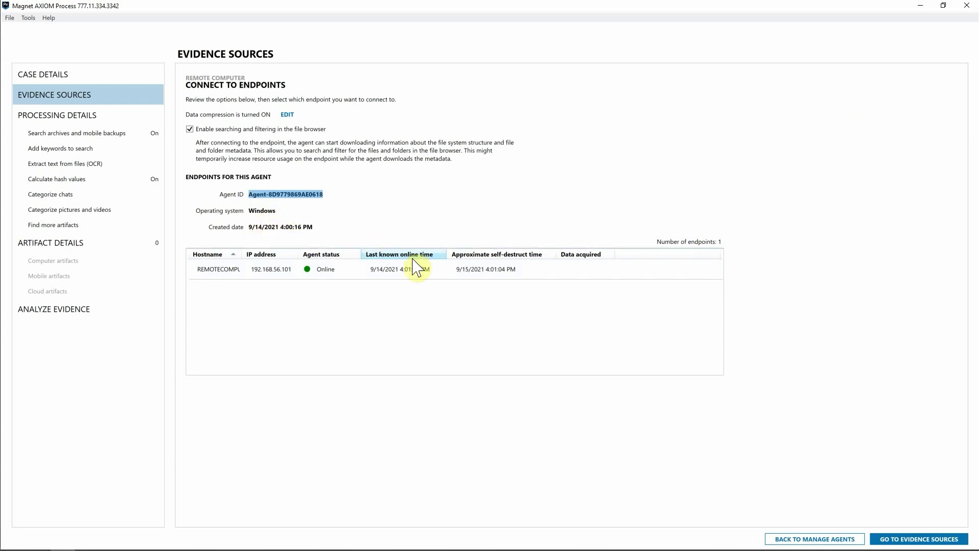
pyautogui.click(413, 277)
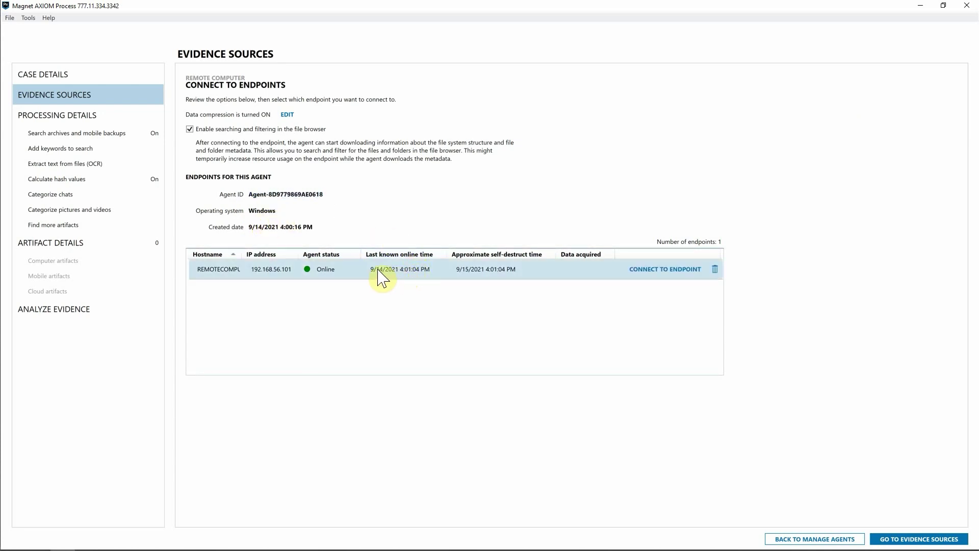
pyautogui.click(660, 274)
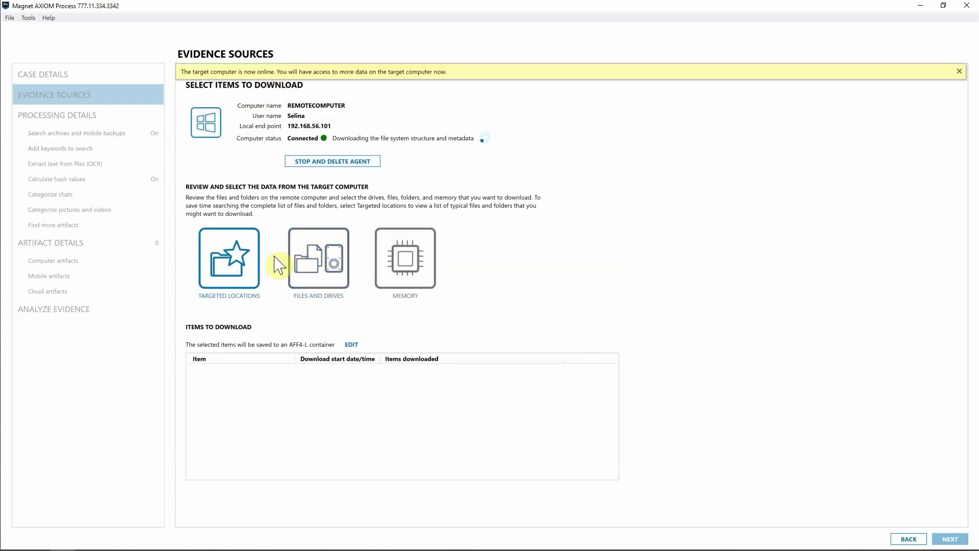
# Download $MFT and All users - Downloaded items from Targeted Locations, continuing once both complete
pyautogui.click(254, 269)
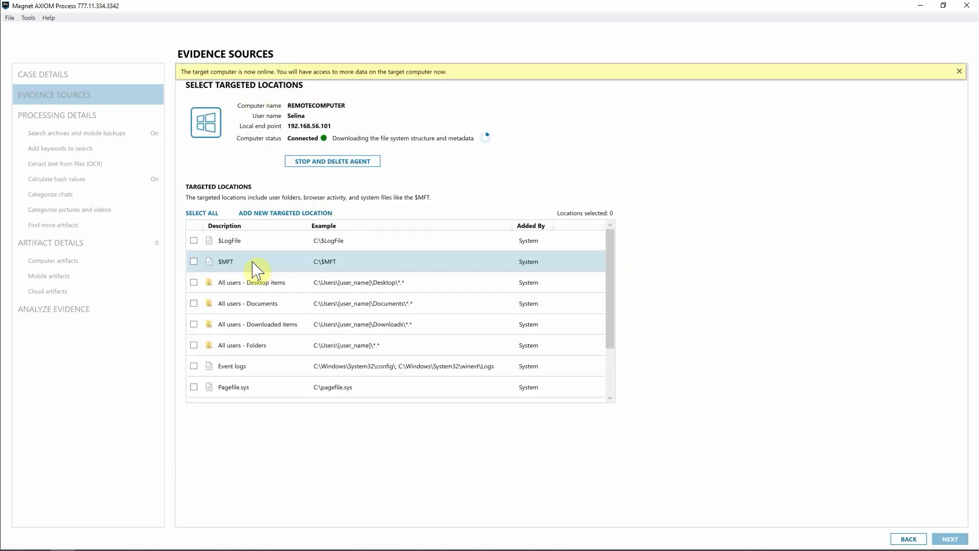
pyautogui.click(194, 262)
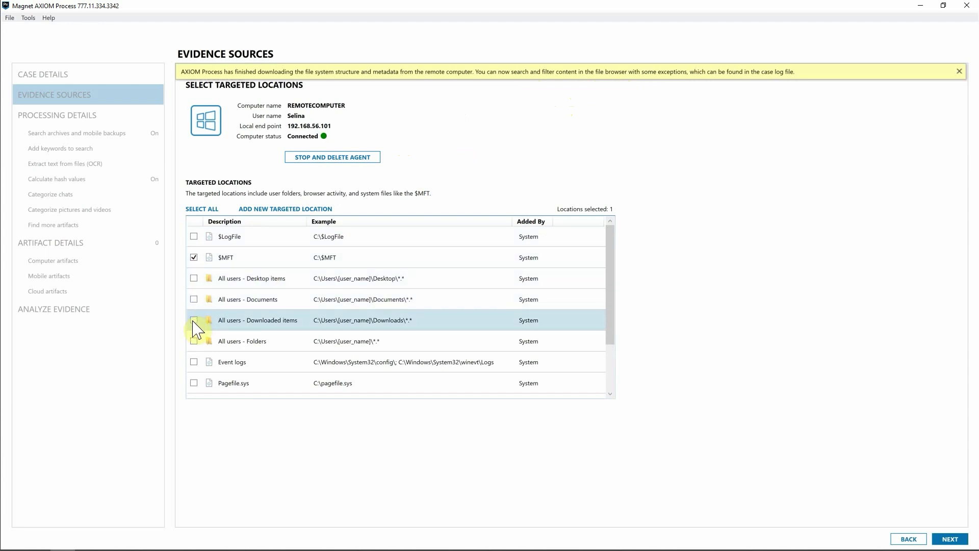
pyautogui.click(951, 539)
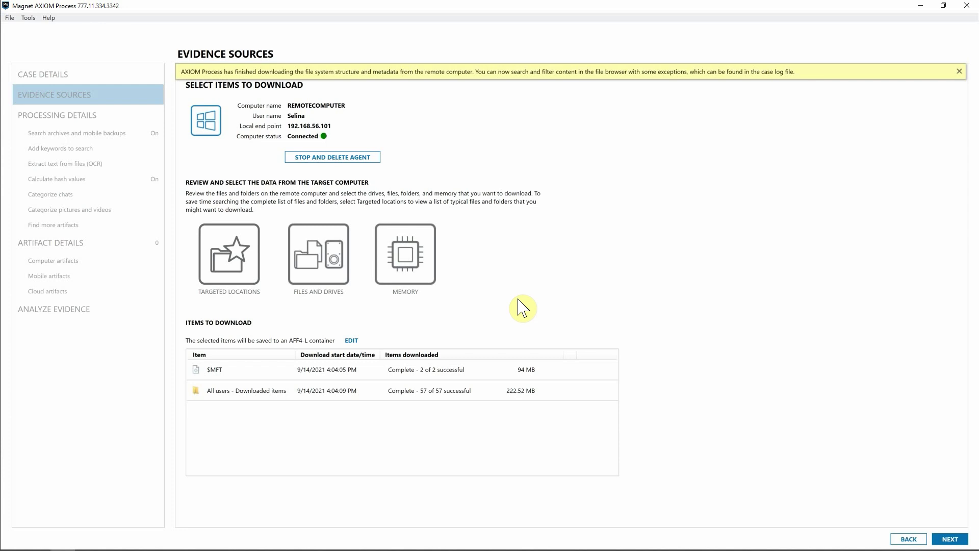
pyautogui.click(949, 538)
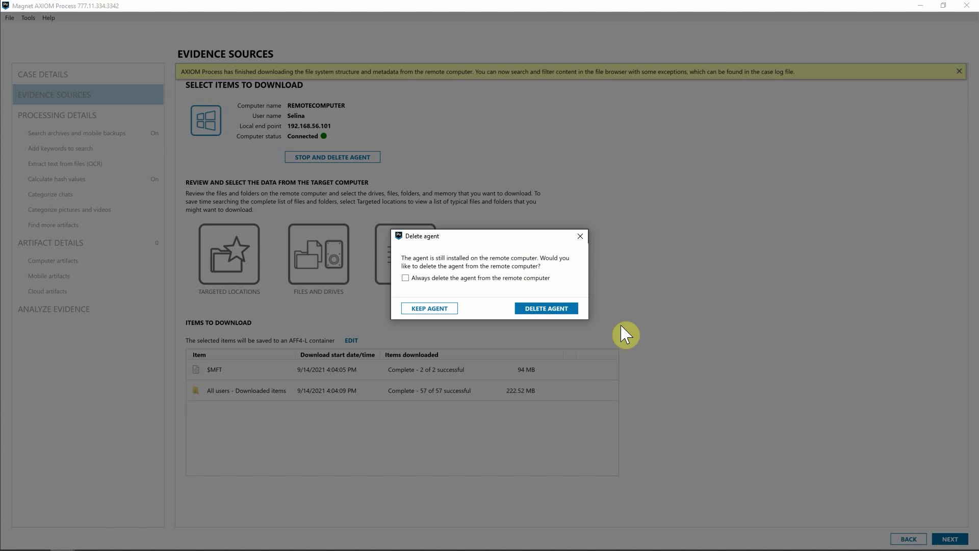
# Keep the agent installed on REMOTECOMPUTER instead of deleting it
pyautogui.click(438, 309)
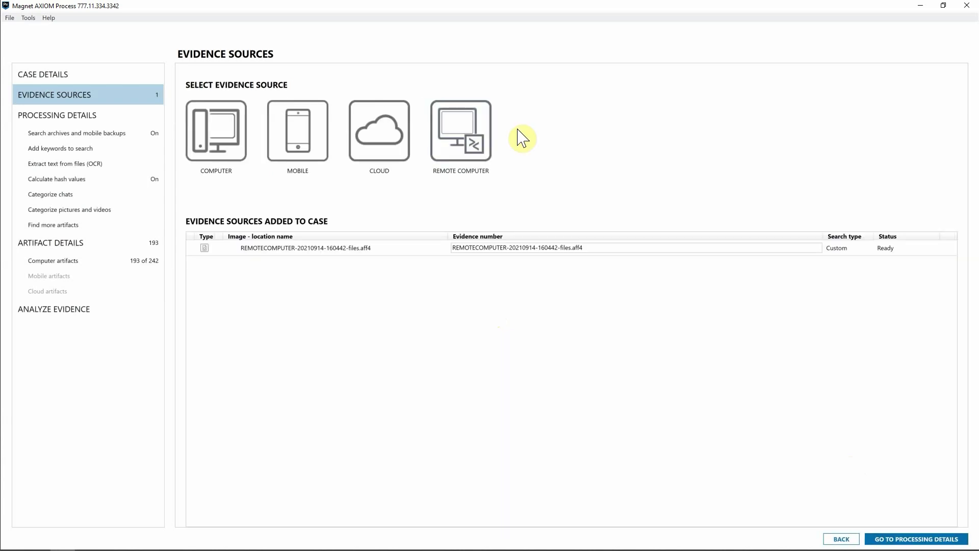
# Start a new remote acquisition using the existing Mac agent Agent-86a and connect to it
pyautogui.click(472, 140)
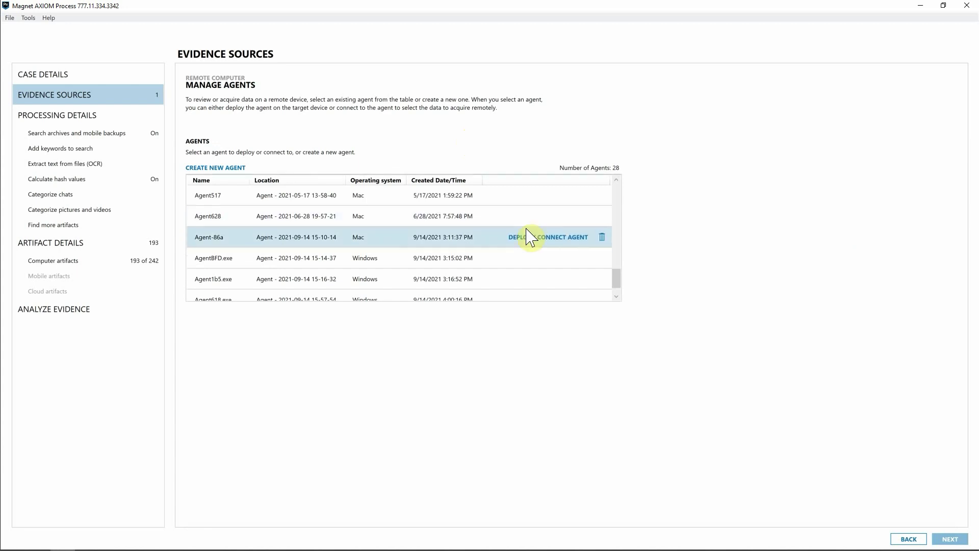
pyautogui.scroll(-1, 590, 236)
pyautogui.click(461, 220)
pyautogui.click(232, 236)
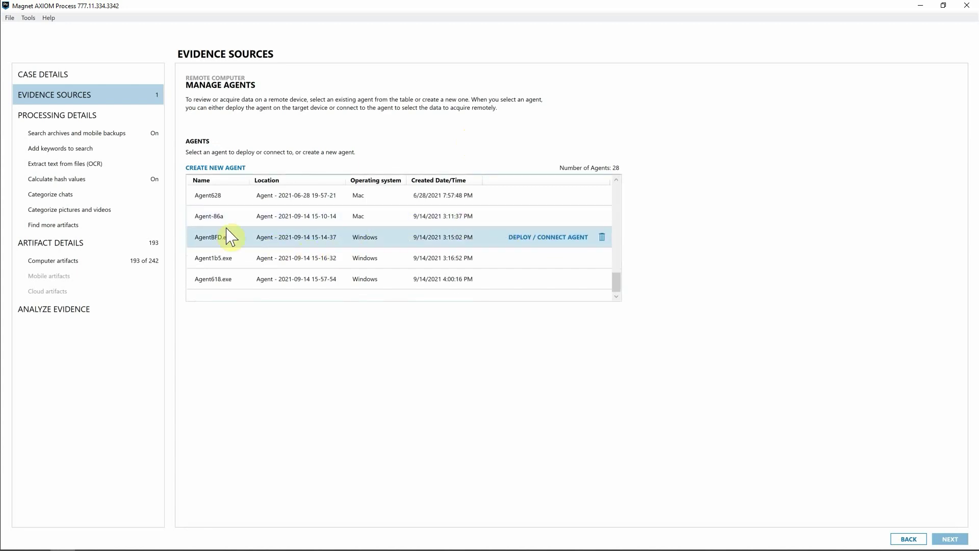
pyautogui.click(236, 219)
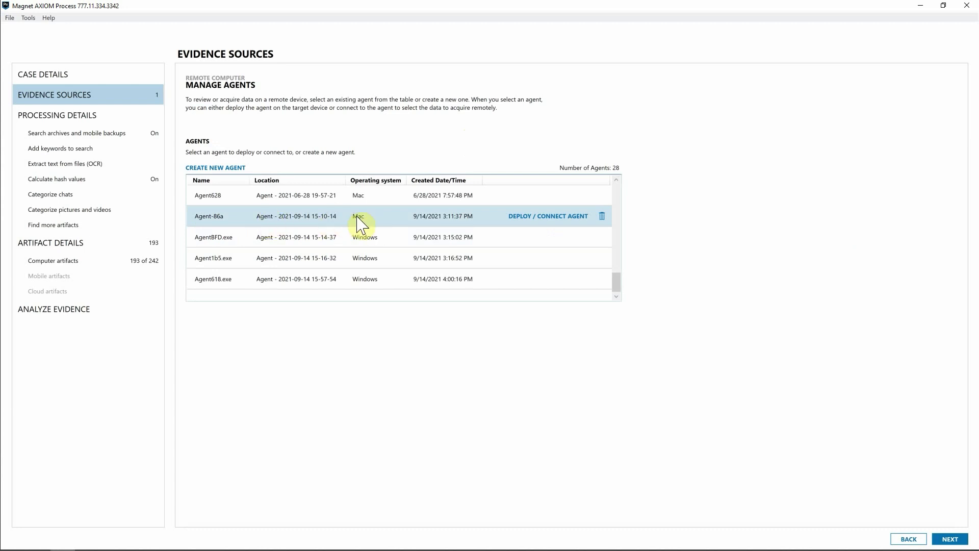
pyautogui.click(580, 224)
pyautogui.scroll(-1, 230, 510)
pyautogui.click(230, 529)
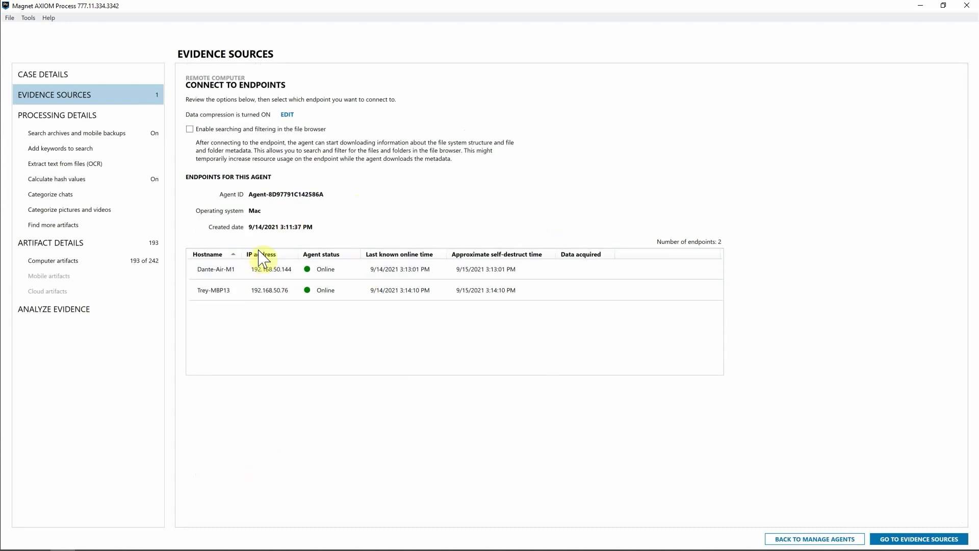
# Select the Dante-Air-M1 endpoint and connect to it
pyautogui.click(228, 277)
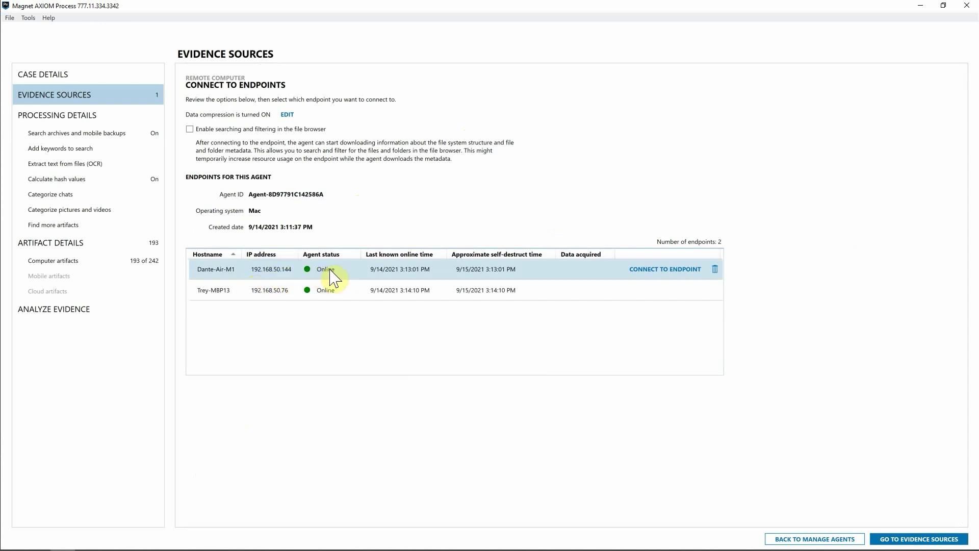
pyautogui.click(445, 289)
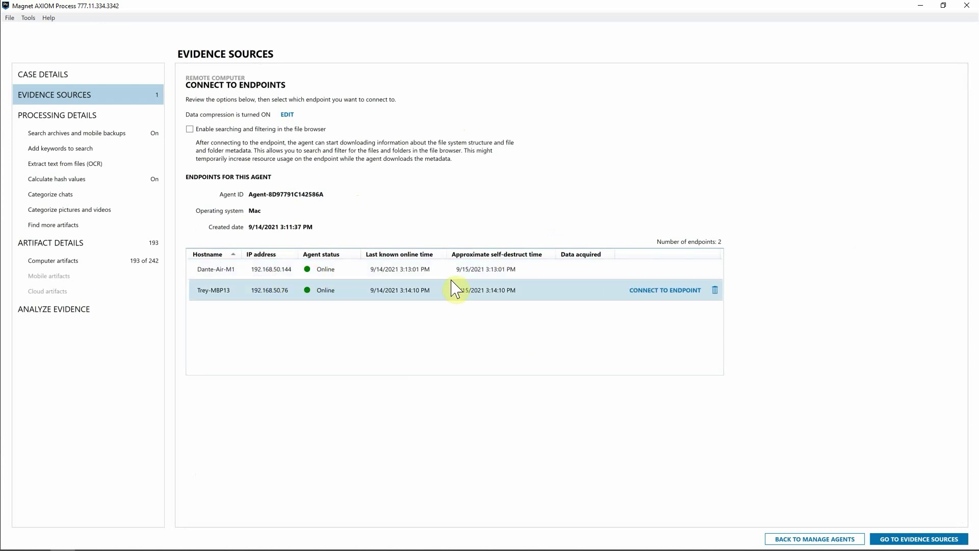
pyautogui.click(453, 277)
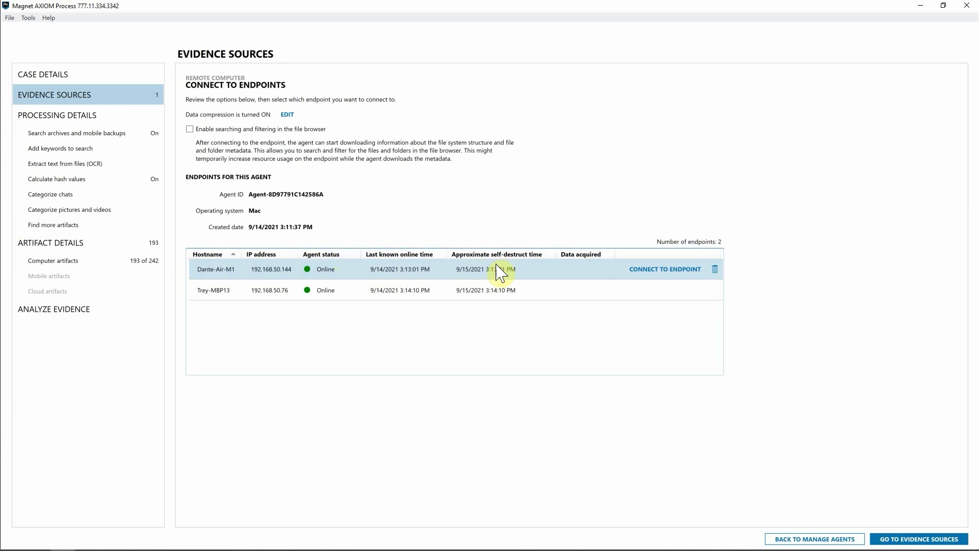
pyautogui.click(655, 271)
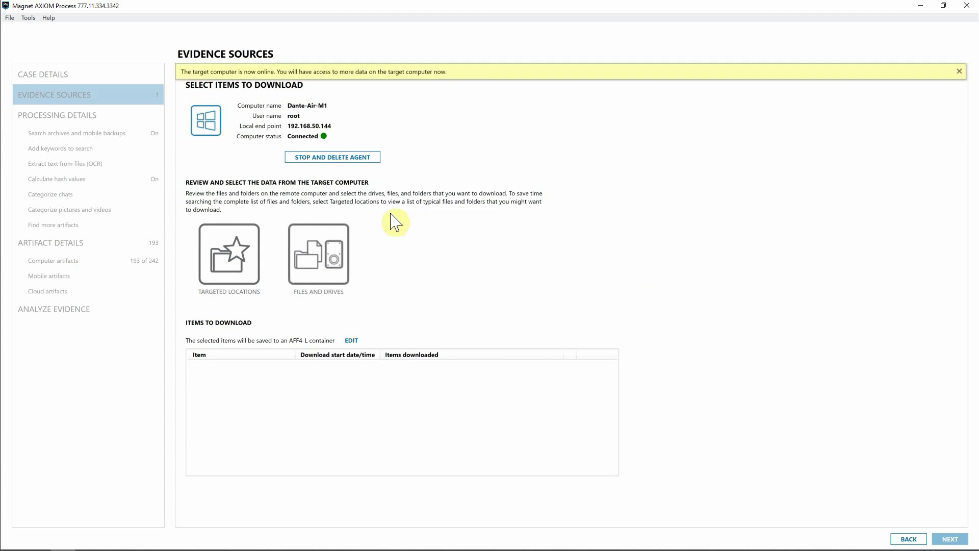
# Download All users - Desktop items and All users - Documents from Targeted Locations
pyautogui.click(224, 257)
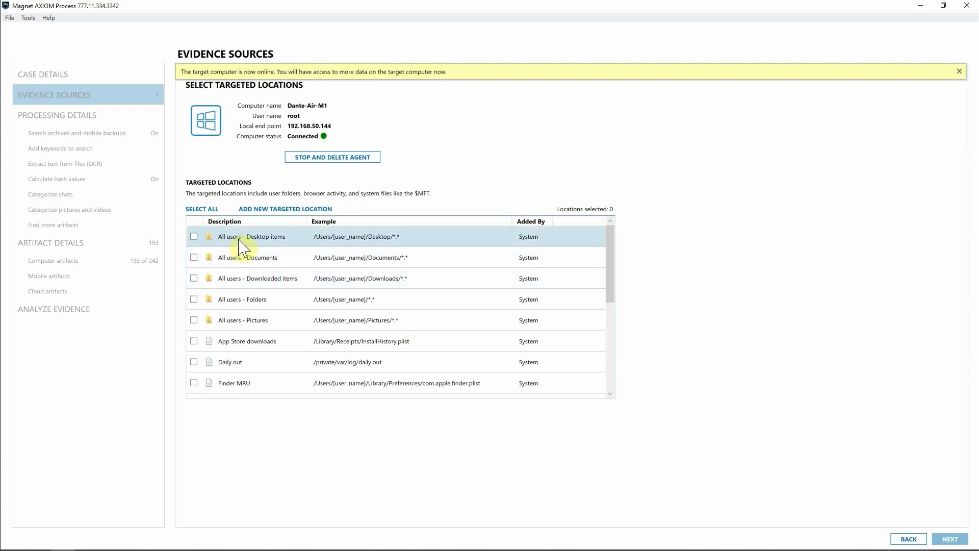
pyautogui.click(194, 236)
pyautogui.click(194, 257)
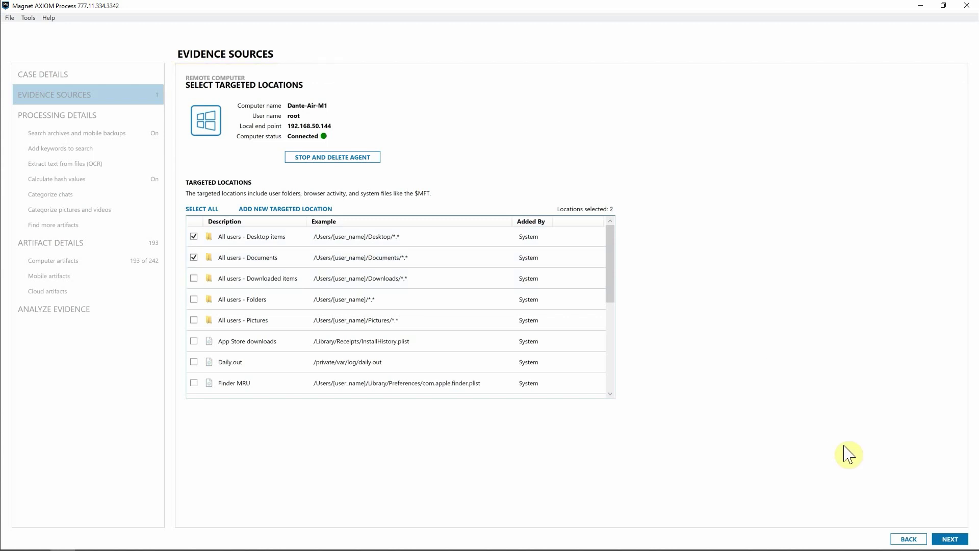
pyautogui.click(949, 538)
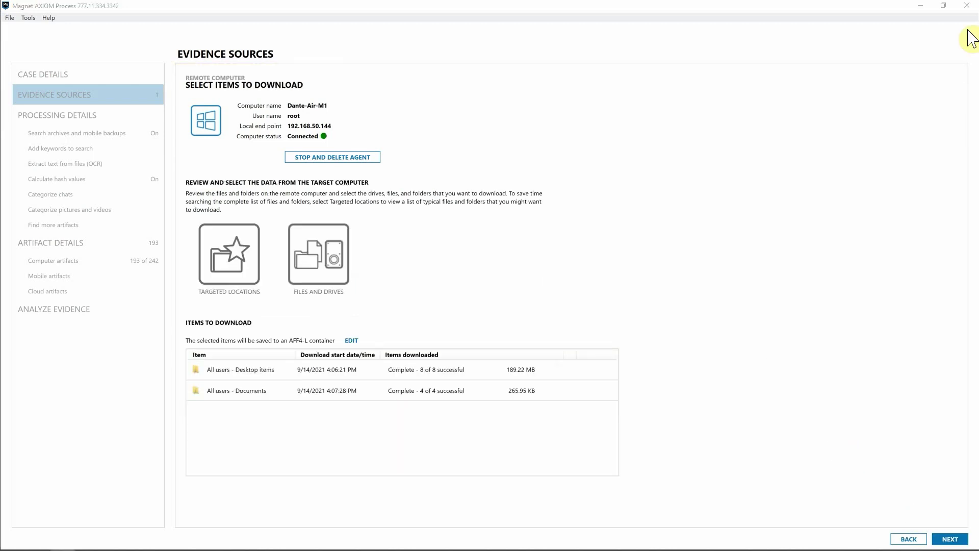
pyautogui.click(942, 538)
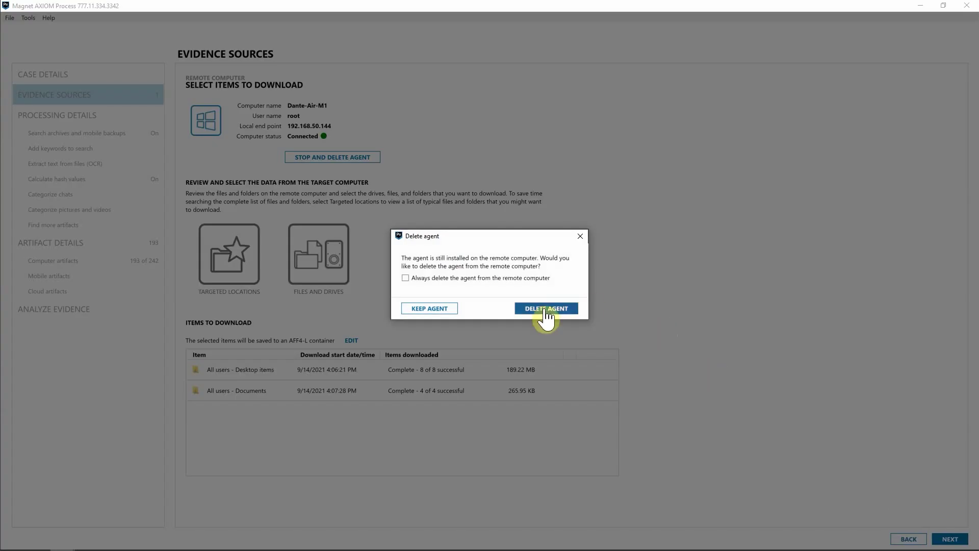
pyautogui.click(546, 309)
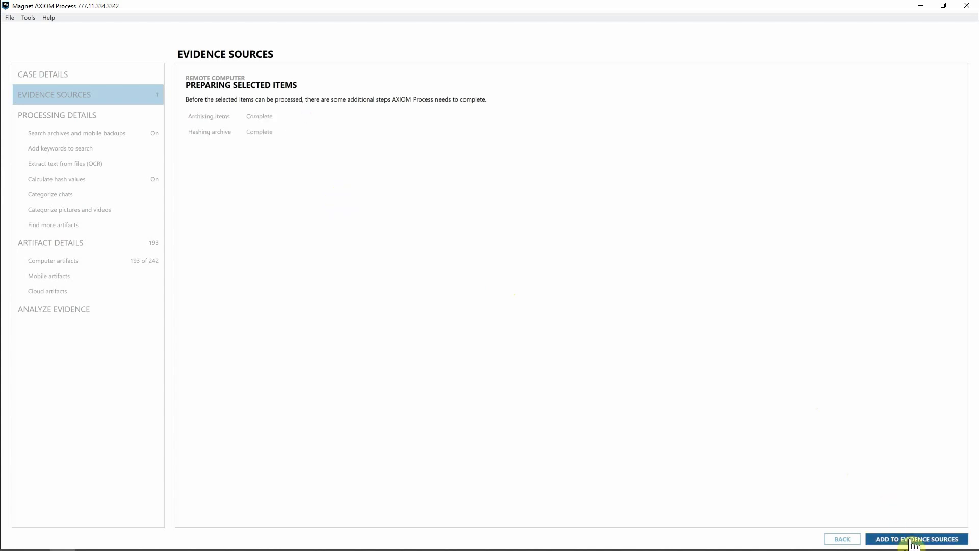
pyautogui.click(905, 538)
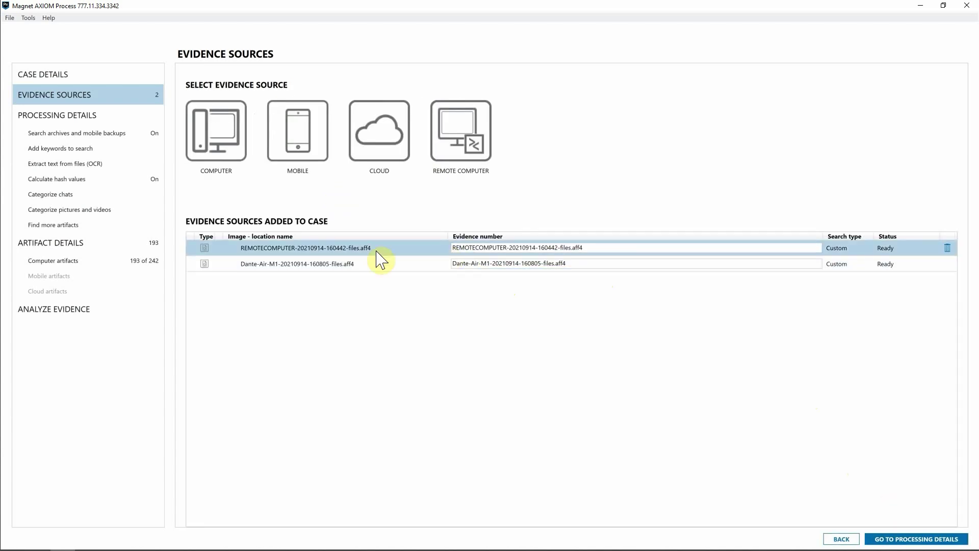